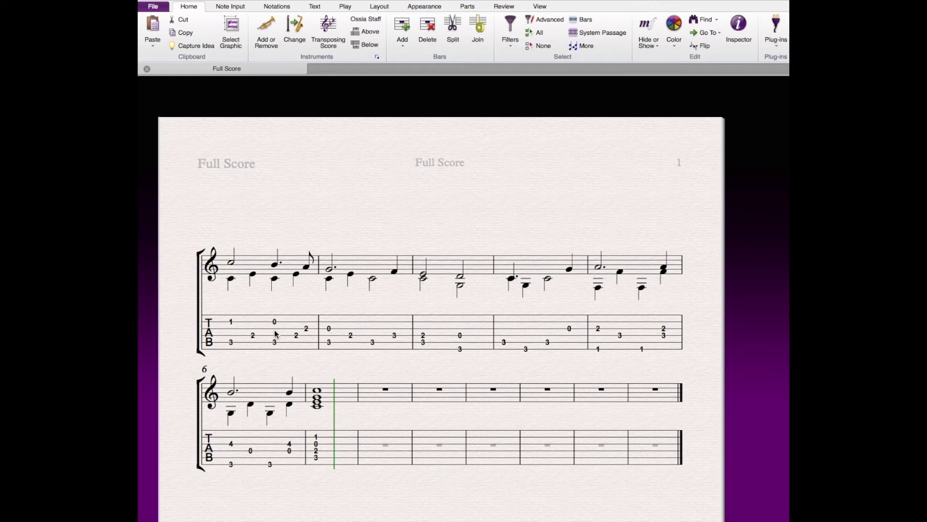
- Change the tab instrument from bar 1 to Acoustic Guitar DADGAD tuning [tab]
{"action": "left_click", "coordinate": [253, 326]}
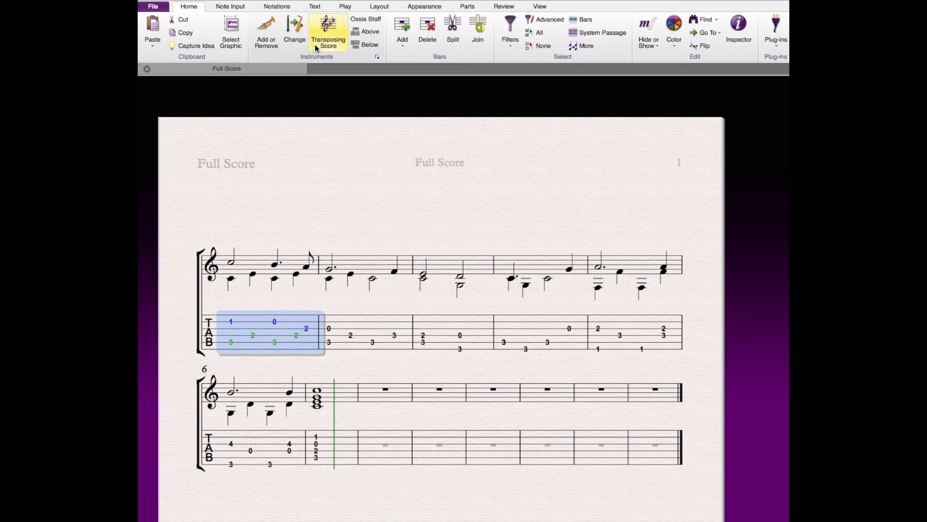
{"action": "left_click", "coordinate": [294, 28]}
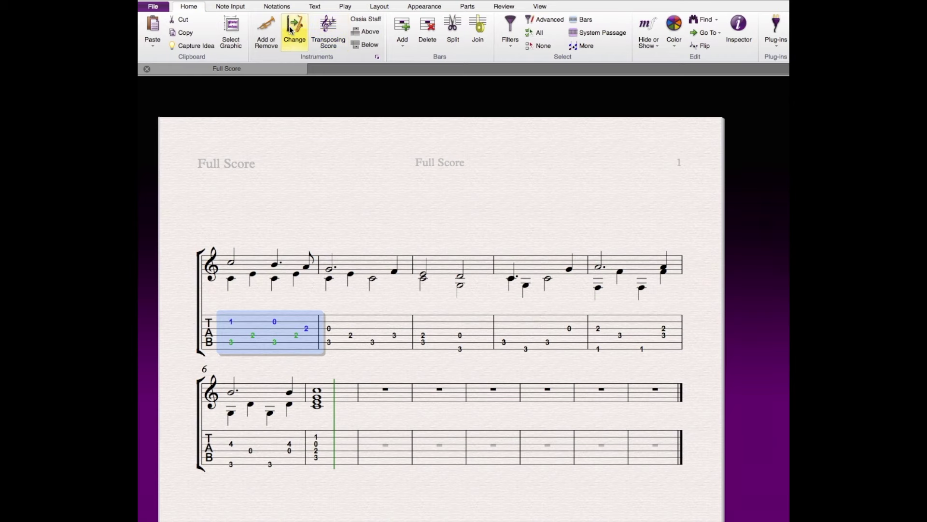
{"action": "left_click", "coordinate": [589, 222]}
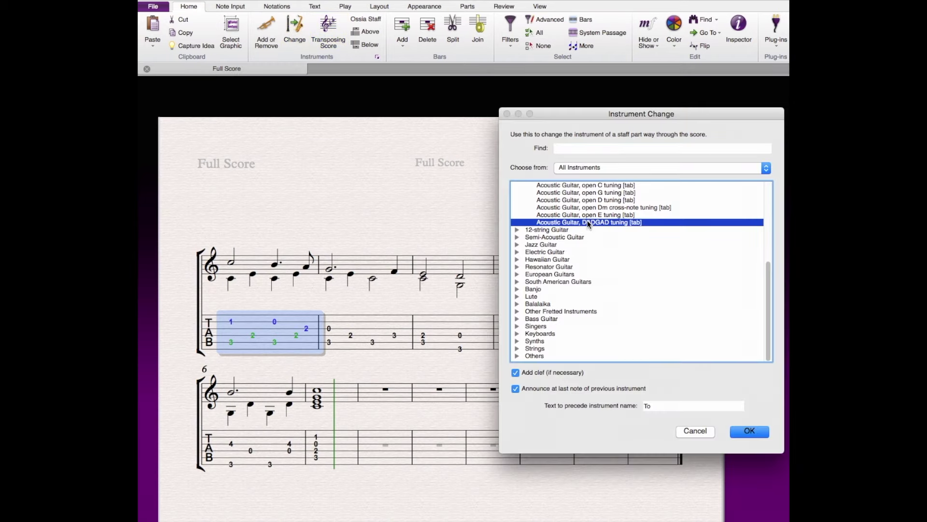
{"action": "left_click", "coordinate": [749, 431]}
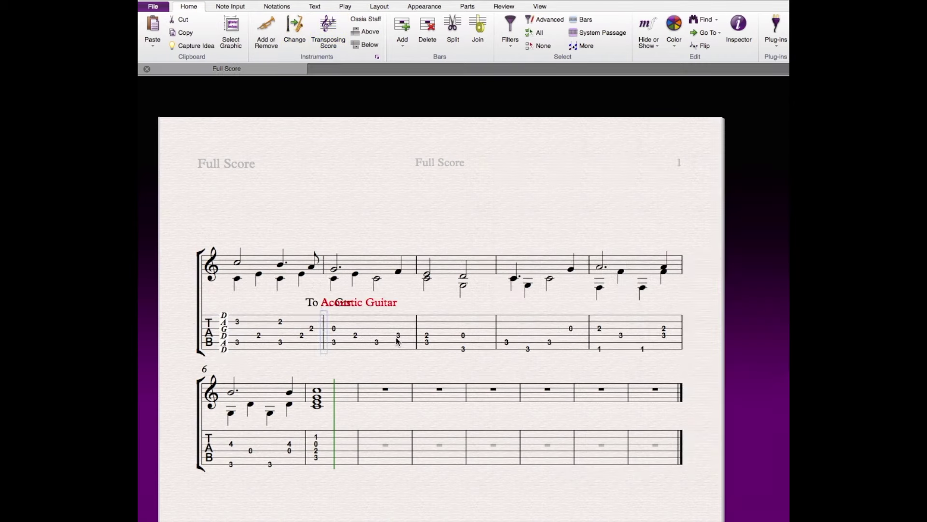
- Delete the 'To A. Gtr.' instrument-change label
{"action": "left_click", "coordinate": [357, 302]}
{"action": "left_click", "coordinate": [324, 301]}
{"action": "key", "text": "Delete"}
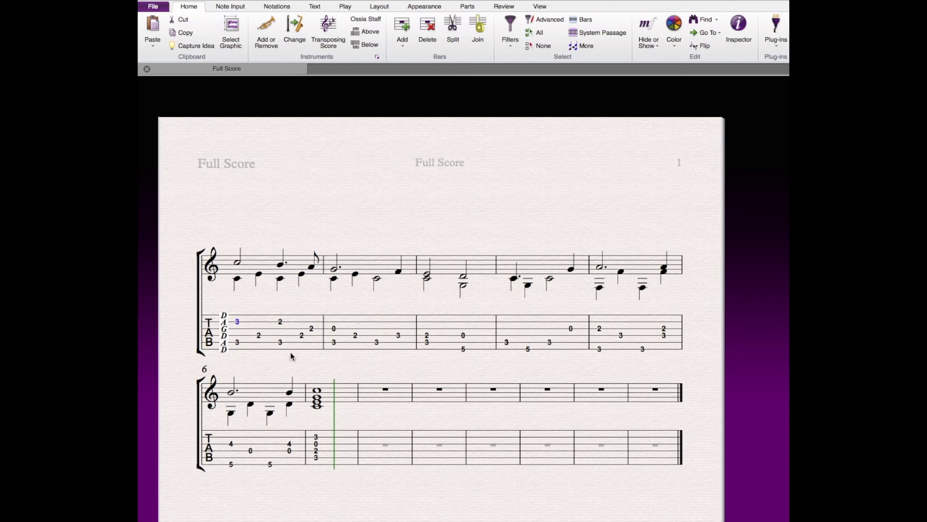
- Select bars 1–7 on both tab and notation staves and transpose by key to D major (Closest)
{"action": "left_click", "coordinate": [251, 334]}
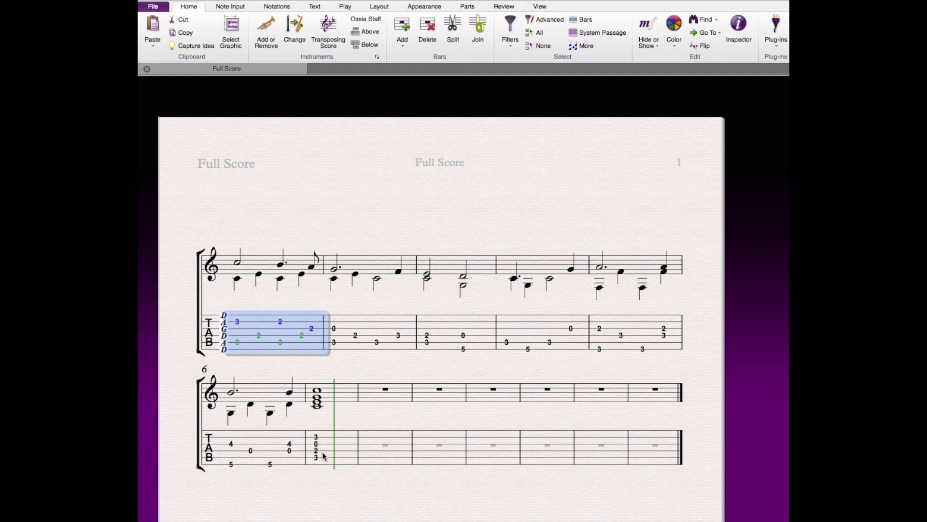
{"action": "left_click", "coordinate": [338, 454], "text": "shift"}
{"action": "left_click", "coordinate": [250, 281]}
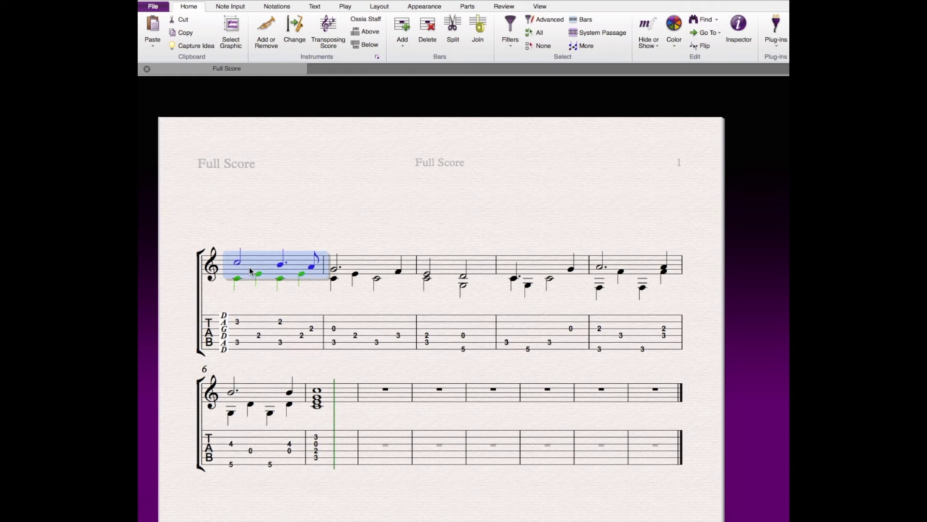
{"action": "left_click", "coordinate": [351, 453], "text": "shift"}
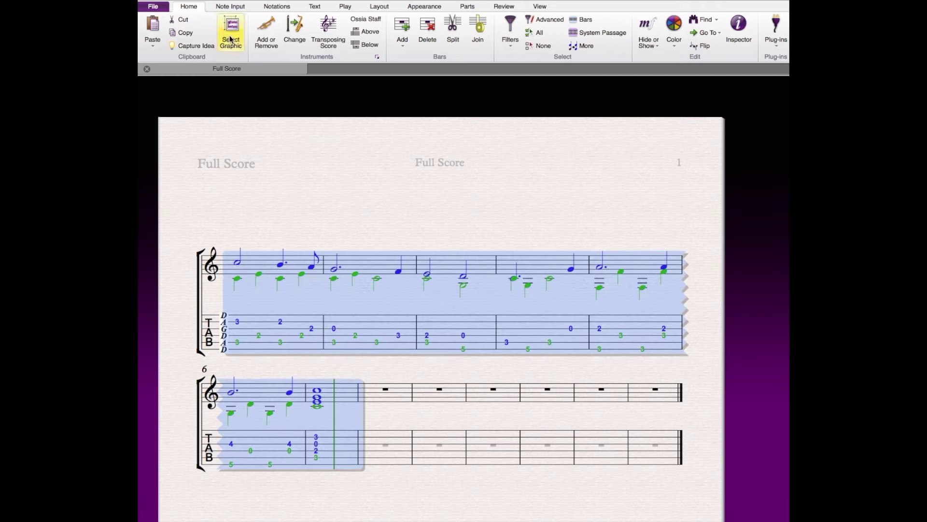
{"action": "left_click", "coordinate": [230, 6]}
{"action": "left_click", "coordinate": [321, 34]}
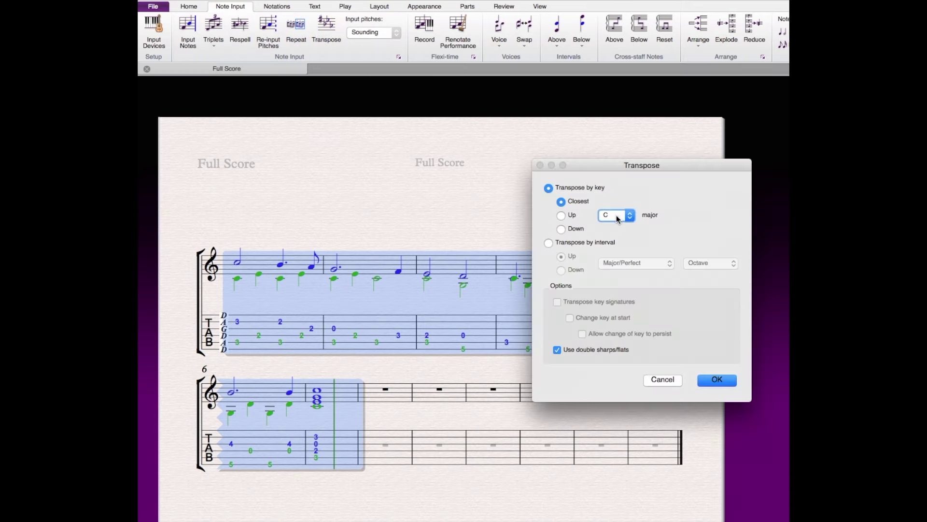
{"action": "left_click", "coordinate": [617, 218]}
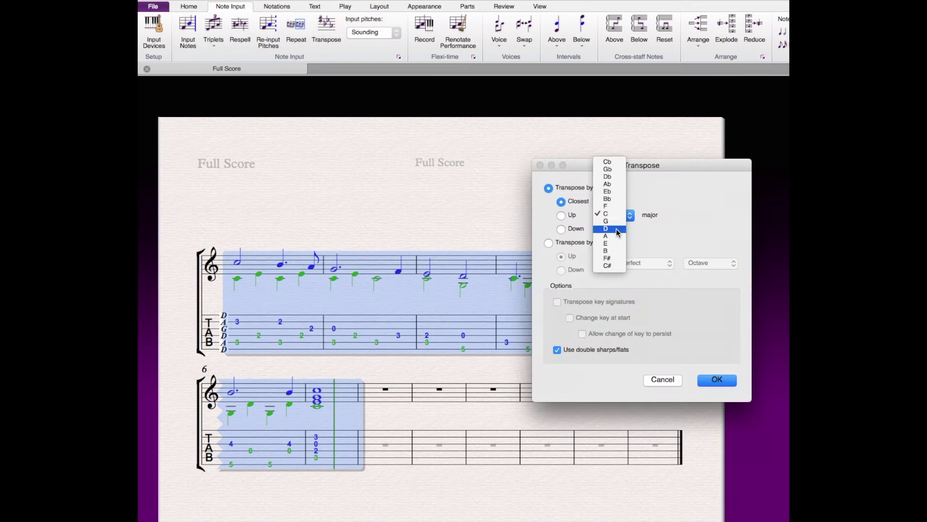
{"action": "left_click", "coordinate": [616, 237]}
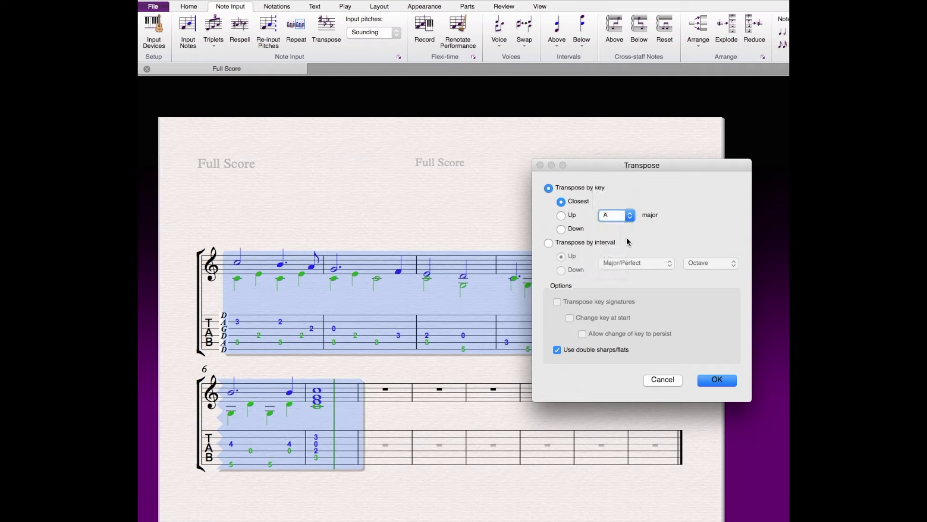
{"action": "left_click", "coordinate": [615, 219]}
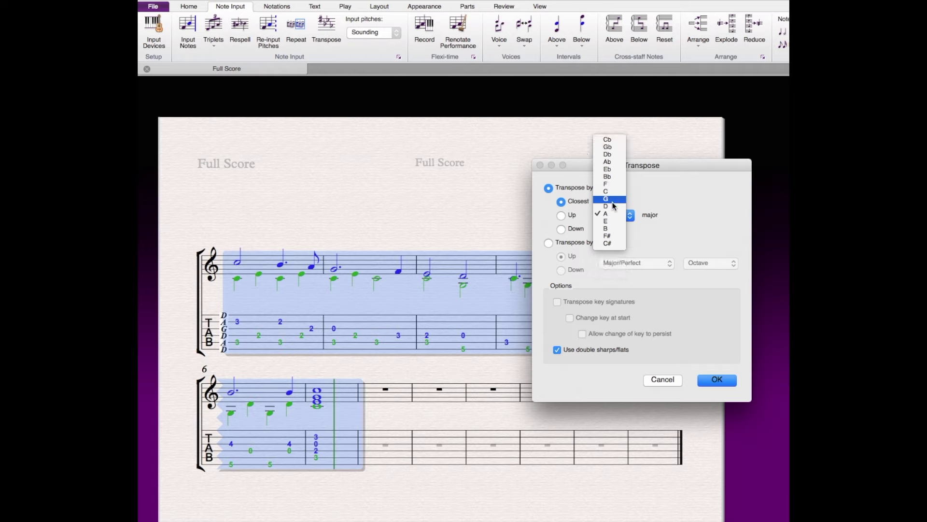
{"action": "left_click", "coordinate": [611, 206]}
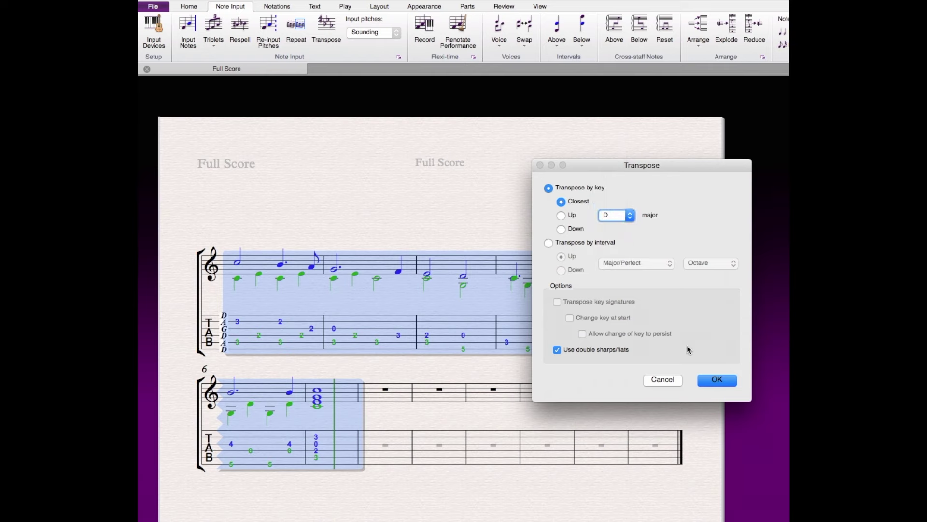
{"action": "left_click", "coordinate": [714, 382]}
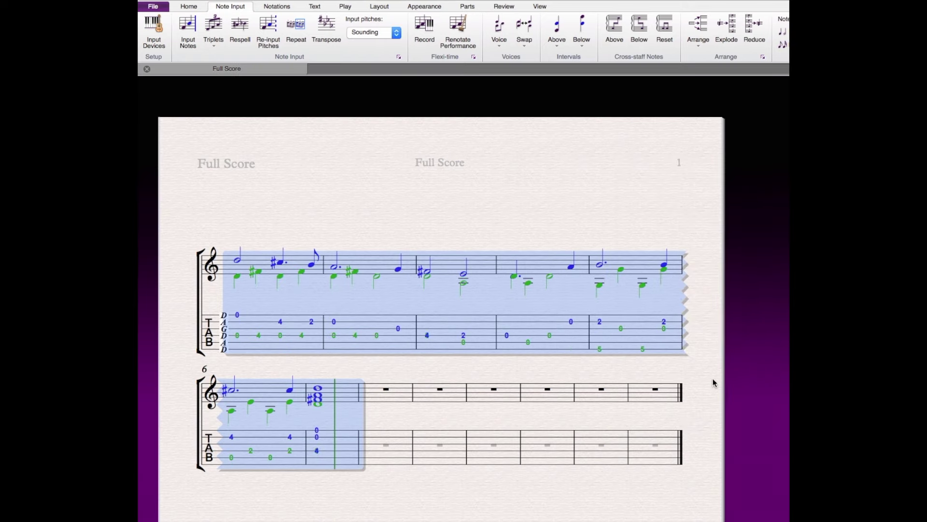
- Move bar 1's bass notes onto the low D string, setting them to open 0
{"action": "left_click", "coordinate": [577, 231]}
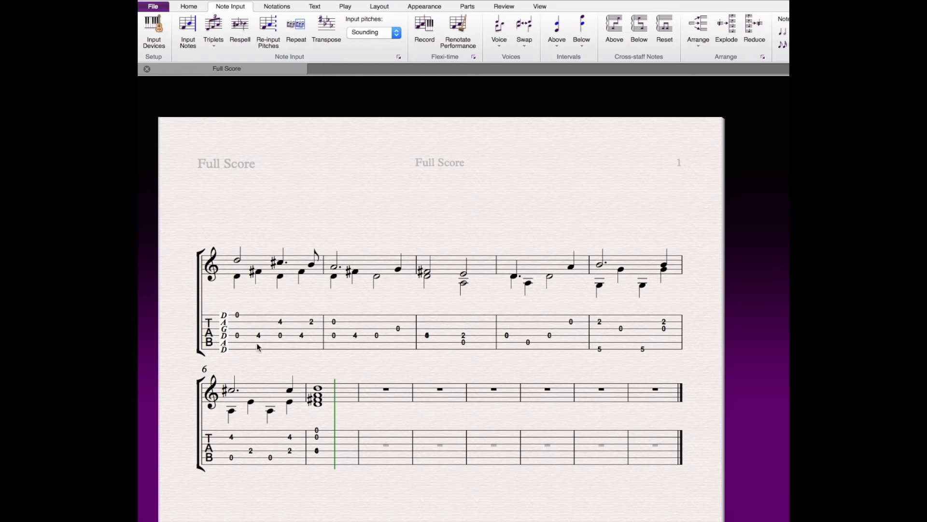
{"action": "left_click", "coordinate": [237, 336]}
{"action": "left_click_drag", "start_coordinate": [236, 337], "coordinate": [238, 353]}
{"action": "mouse_move", "coordinate": [240, 354]}
{"action": "left_mouse_down"}
{"action": "mouse_move", "coordinate": [239, 325]}
{"action": "mouse_move", "coordinate": [245, 350]}
{"action": "left_mouse_up"}
{"action": "mouse_move", "coordinate": [245, 349]}
{"action": "left_mouse_down"}
{"action": "mouse_move", "coordinate": [246, 332]}
{"action": "mouse_move", "coordinate": [246, 355]}
{"action": "left_mouse_up"}
{"action": "key", "text": "0"}
{"action": "left_click", "coordinate": [258, 336]}
{"action": "left_click_drag", "start_coordinate": [280, 335], "coordinate": [282, 355]}
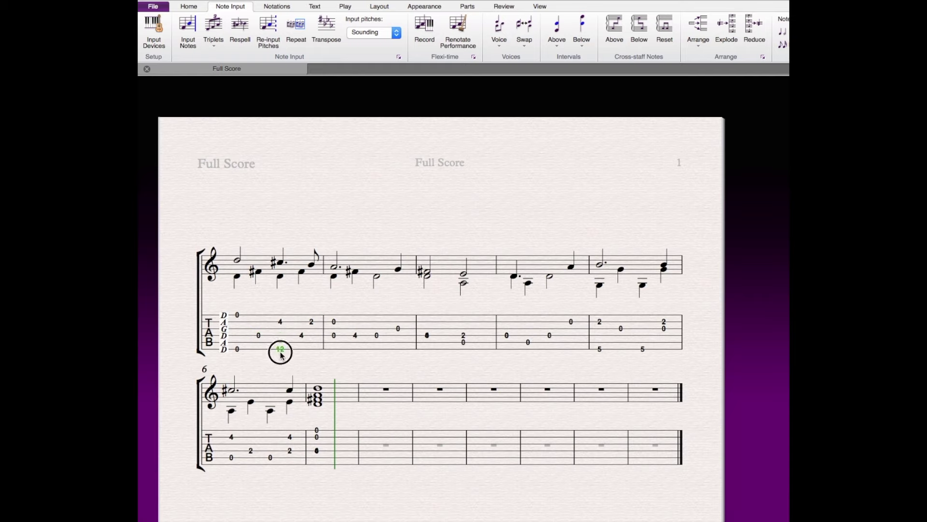
{"action": "key", "text": "0"}
{"action": "left_click", "coordinate": [302, 336]}
{"action": "key", "text": "0"}
- Move bar 2's D-string notes to the bottom string as open 0 and bar 3's note to the A string
{"action": "left_click_drag", "start_coordinate": [334, 337], "coordinate": [333, 351]}
{"action": "left_click", "coordinate": [356, 333]}
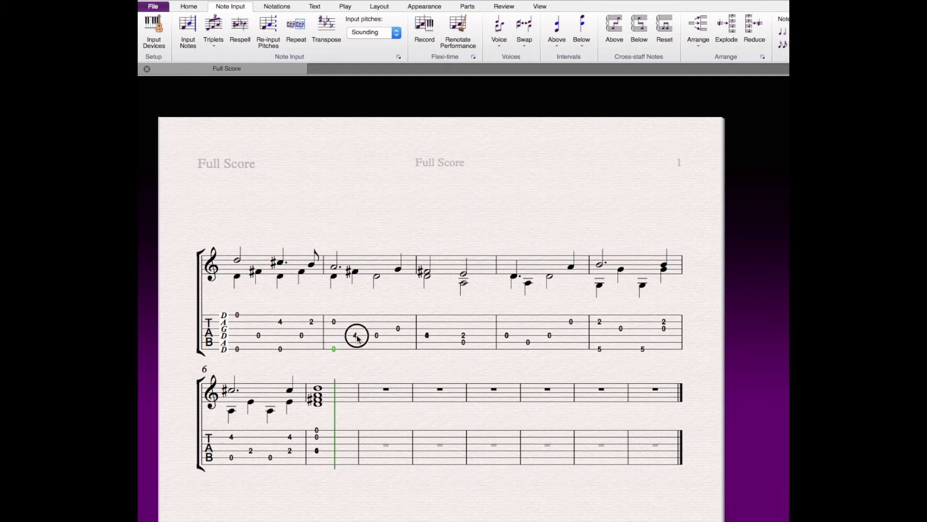
{"action": "key", "text": "0"}
{"action": "left_click_drag", "start_coordinate": [377, 335], "coordinate": [379, 352]}
{"action": "mouse_move", "coordinate": [428, 337]}
{"action": "left_mouse_down"}
{"action": "mouse_move", "coordinate": [429, 356]}
{"action": "mouse_move", "coordinate": [428, 337]}
{"action": "left_mouse_up"}
{"action": "left_click", "coordinate": [507, 336]}
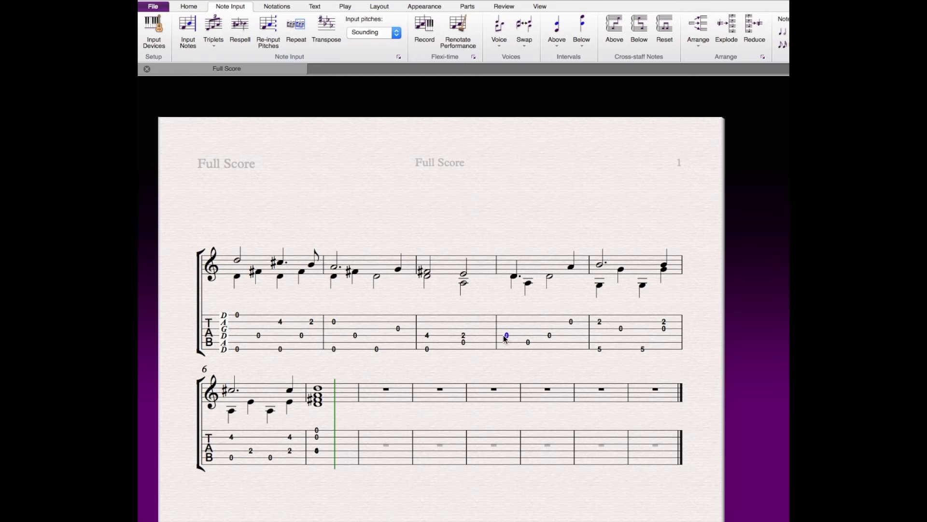
- Move bar 4's two bass notes onto the open low D string
{"action": "left_click_drag", "start_coordinate": [506, 335], "coordinate": [507, 356]}
{"action": "left_click", "coordinate": [506, 334]}
{"action": "left_click_drag", "start_coordinate": [551, 338], "coordinate": [552, 355]}
- Refinger bar 7's final chord, entering frets 12 and 4 on its lower notes
{"action": "left_click", "coordinate": [317, 456]}
{"action": "left_click", "coordinate": [319, 457]}
{"action": "left_click", "coordinate": [319, 460]}
{"action": "type", "text": "12"}
{"action": "left_click", "coordinate": [317, 450]}
{"action": "type", "text": "4"}
{"action": "left_click", "coordinate": [278, 337]}
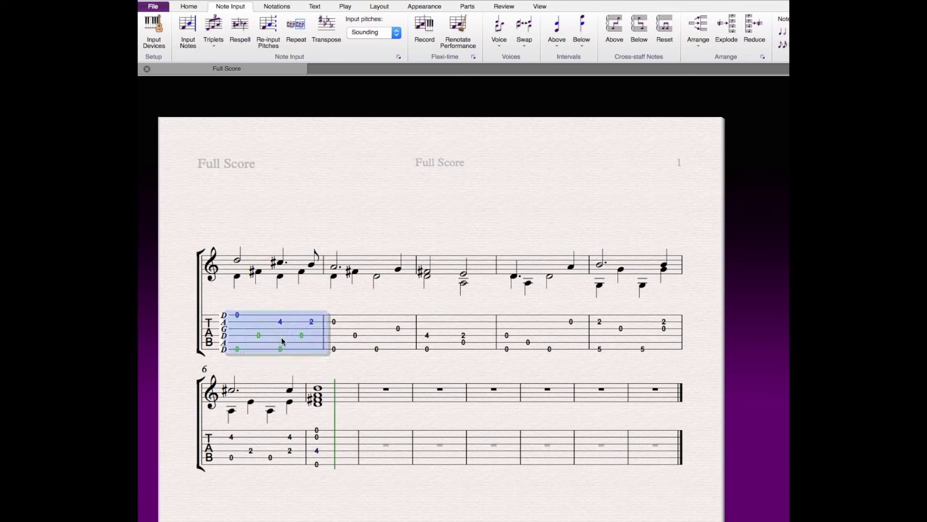
- Copy the tab from bar 1 through the last bar onto the notation staff
{"action": "left_click", "coordinate": [348, 448], "text": "shift"}
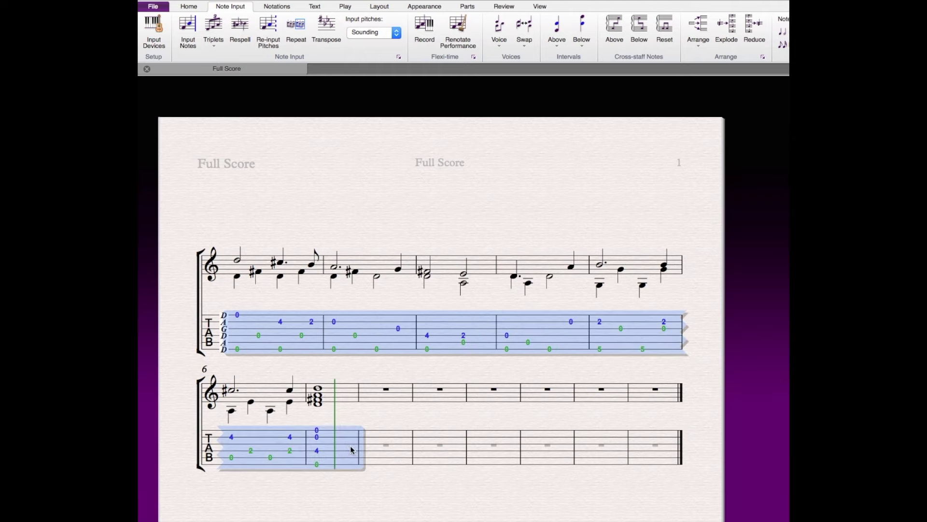
{"action": "left_click", "coordinate": [237, 267], "text": "alt"}
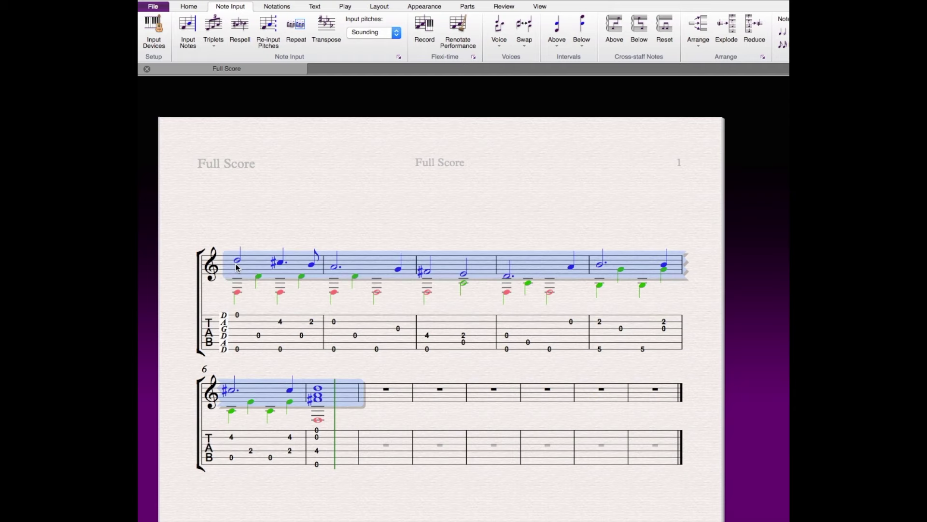
{"action": "left_click", "coordinate": [335, 182]}
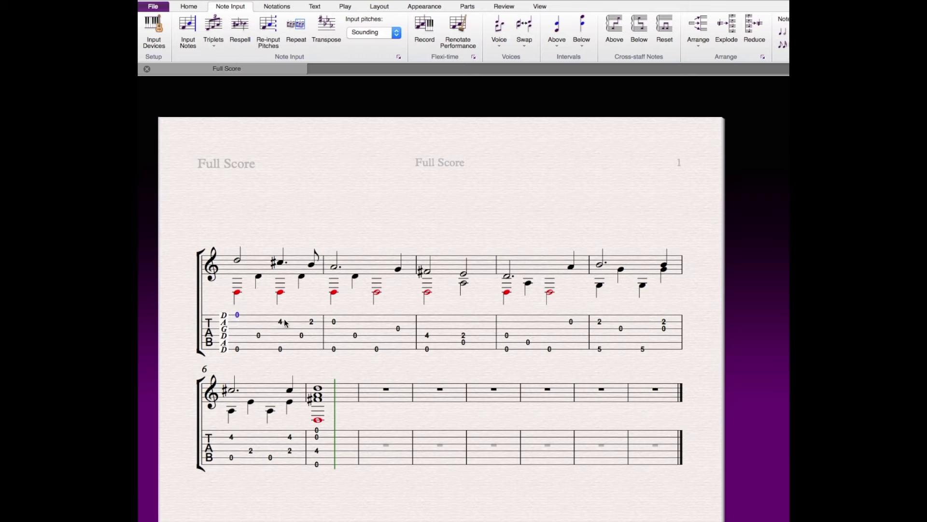
- Move bar 1's last tab note onto the G string at fret 4
{"action": "left_click", "coordinate": [237, 317]}
{"action": "left_click", "coordinate": [315, 323]}
{"action": "left_click", "coordinate": [312, 325]}
{"action": "key", "text": "alt+Down"}
{"action": "left_click", "coordinate": [312, 328]}
{"action": "key", "text": "alt+Up"}
{"action": "key", "text": "alt+Down"}
- Move bar 5's notes onto the G string and set bar 7's closing chord to 0, 2, 4, 0
{"action": "key", "text": "alt+Down"}
{"action": "key", "text": "alt+Up"}
{"action": "left_click_drag", "start_coordinate": [601, 322], "coordinate": [599, 328]}
{"action": "left_click", "coordinate": [664, 331]}
{"action": "left_click", "coordinate": [664, 327]}
{"action": "left_click", "coordinate": [317, 438]}
{"action": "key", "text": "alt+Down"}
{"action": "left_click", "coordinate": [346, 439]}
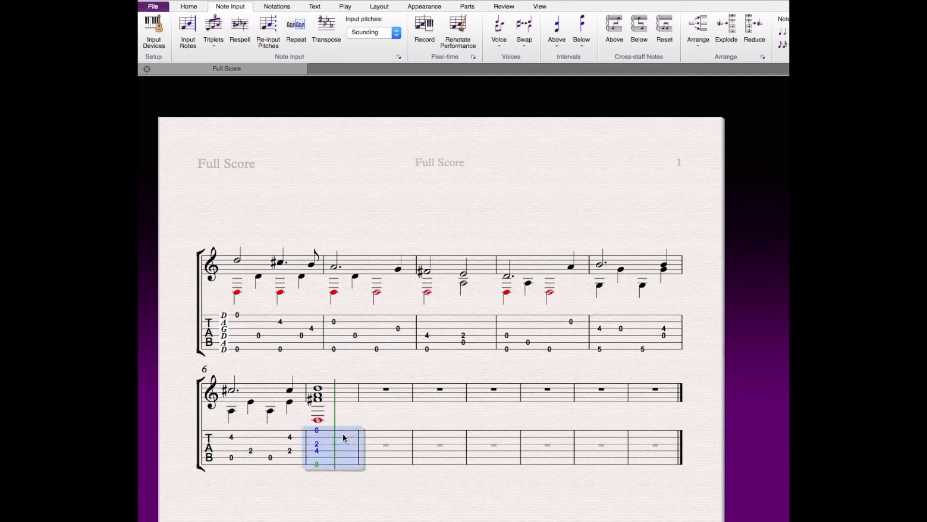
- Copy the refingered tab from bar 1 onto the notation staff, then switch to the Play tab
{"action": "left_click", "coordinate": [242, 330], "text": "shift"}
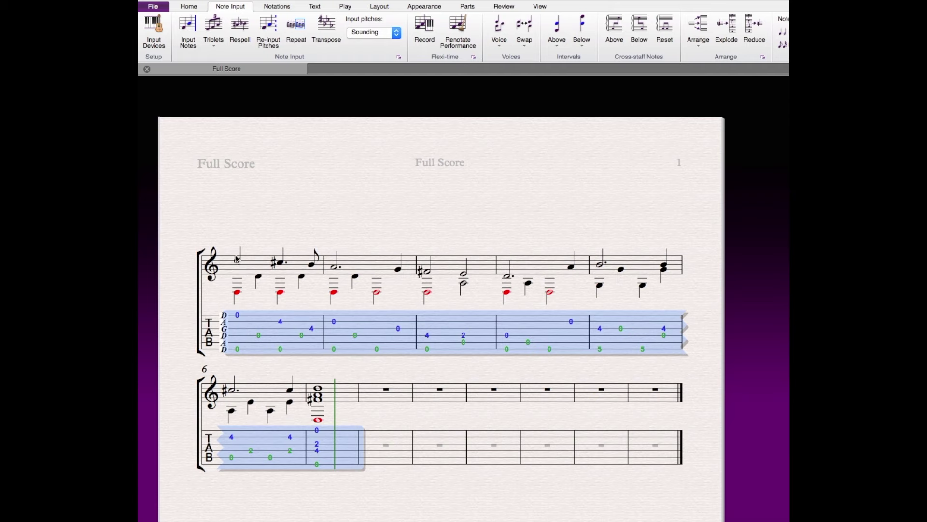
{"action": "key", "text": "alt+Up"}
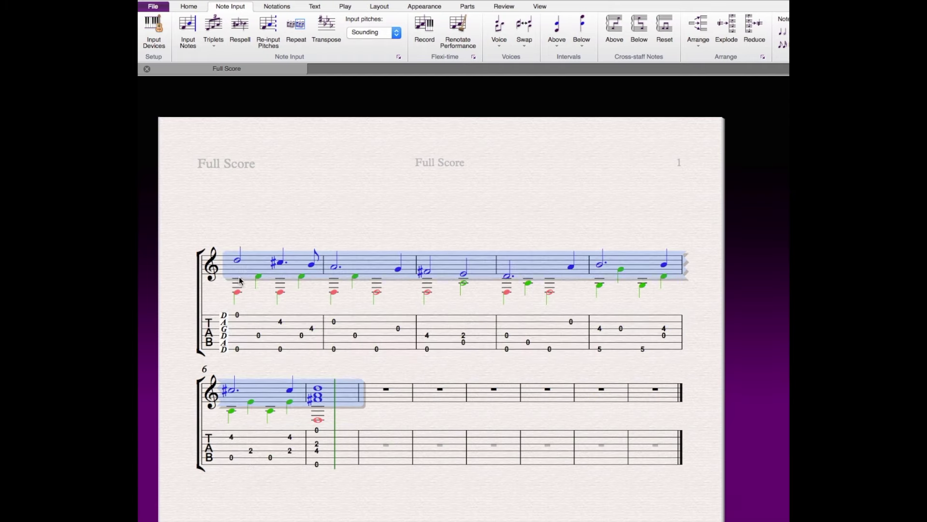
{"action": "key", "text": "Escape"}
{"action": "key", "text": "alt+p"}
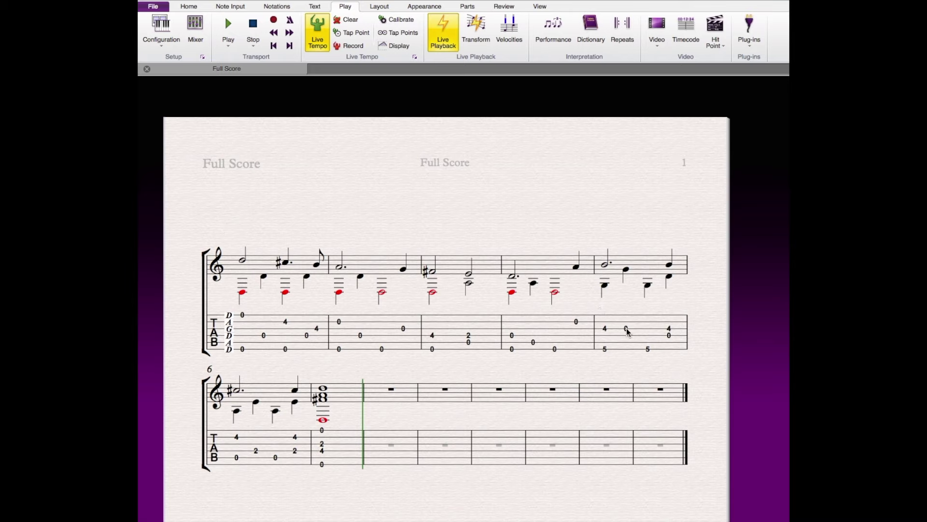
- Drop bar 5's middle tab note one string to open 0 and recopy bar 5 into the notation
{"action": "left_click_drag", "start_coordinate": [627, 330], "coordinate": [627, 338]}
{"action": "left_click", "coordinate": [611, 331]}
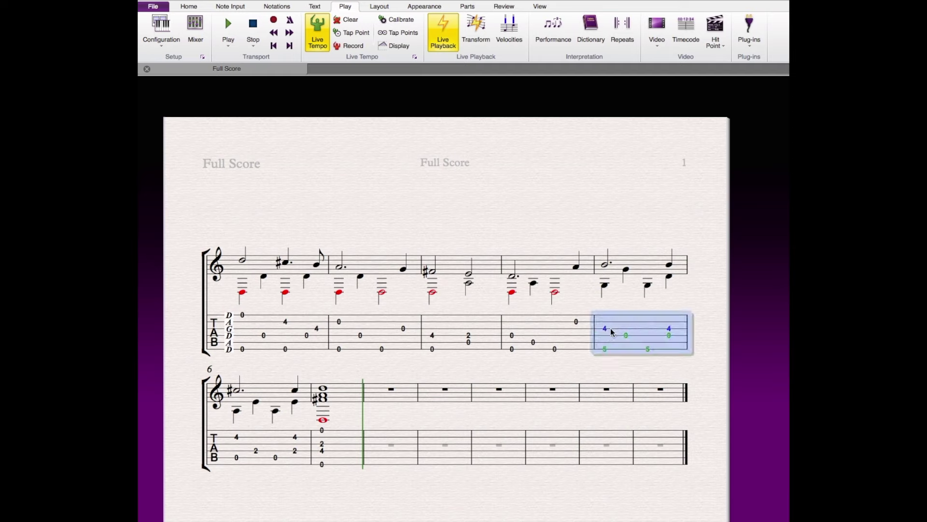
{"action": "left_click", "coordinate": [603, 263]}
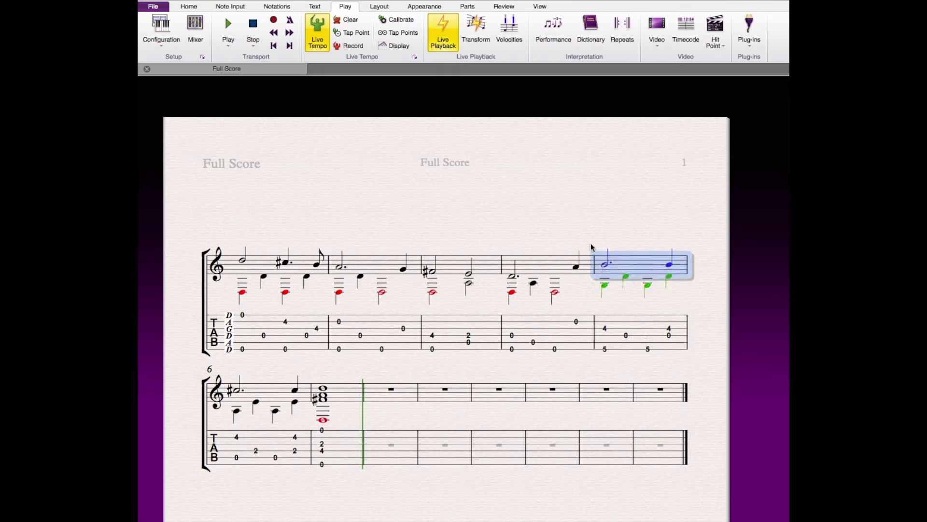
{"action": "left_click", "coordinate": [271, 229]}
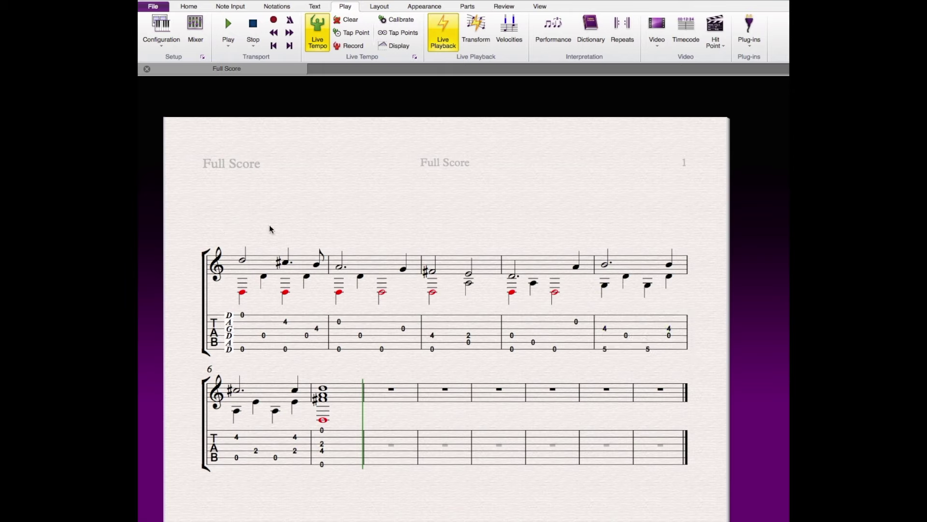